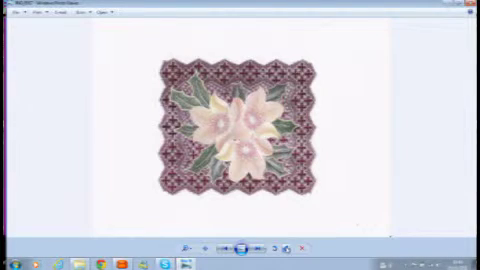
Step: Page past the portrait and landscape toppers to the four-per-page sheet
key(Right)
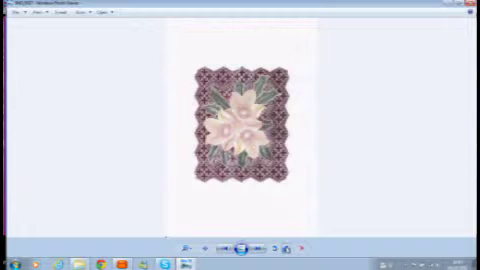
key(Right)
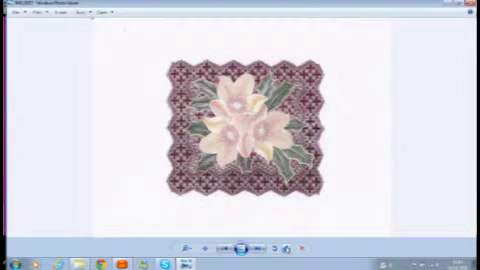
key(Right)
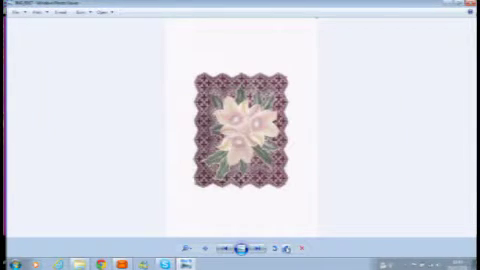
key(Right)
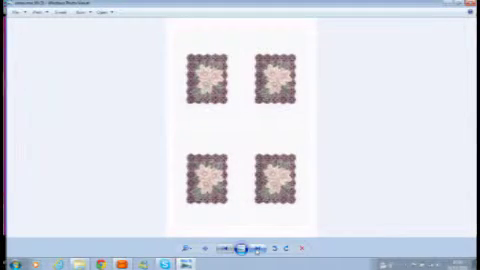
Step: Advance to the nine-per-page card topper sheet
click(258, 249)
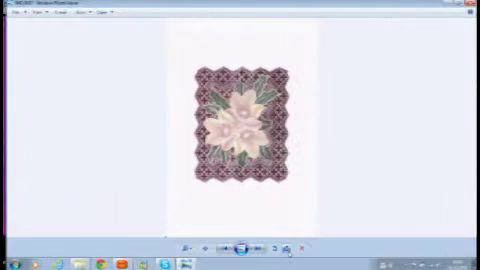
click(288, 248)
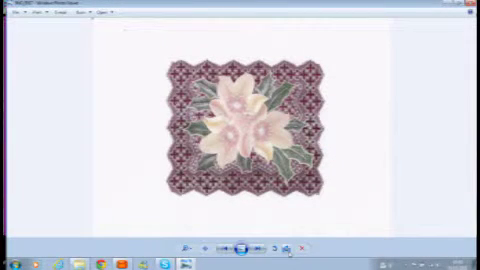